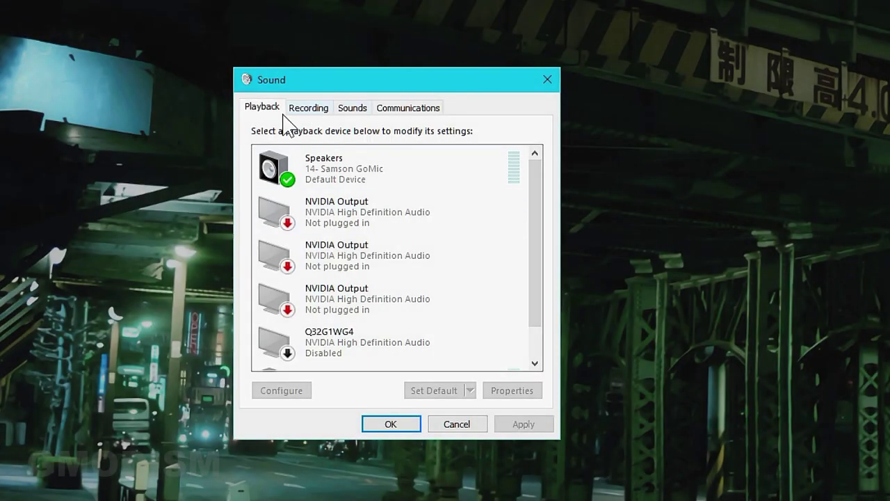
Play the test tone on the Realtek High Definition Audio speakers in the playback devices and dismiss the resulting dialog
click(309, 109)
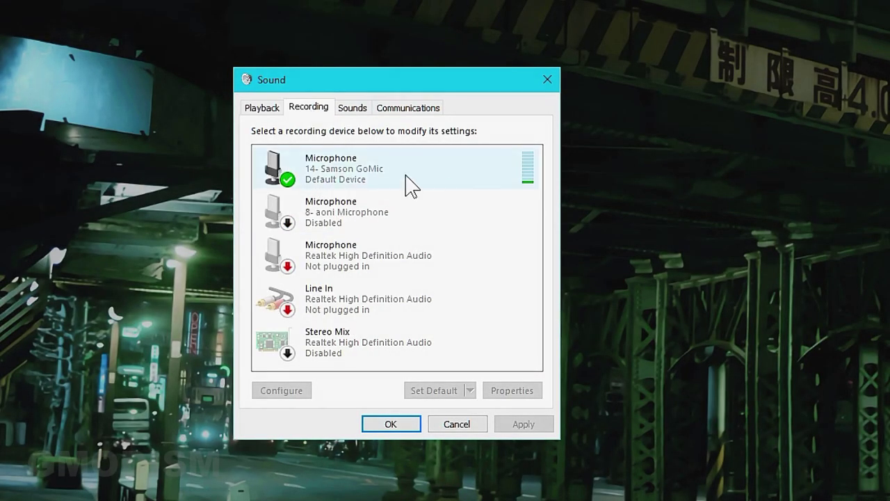
click(262, 109)
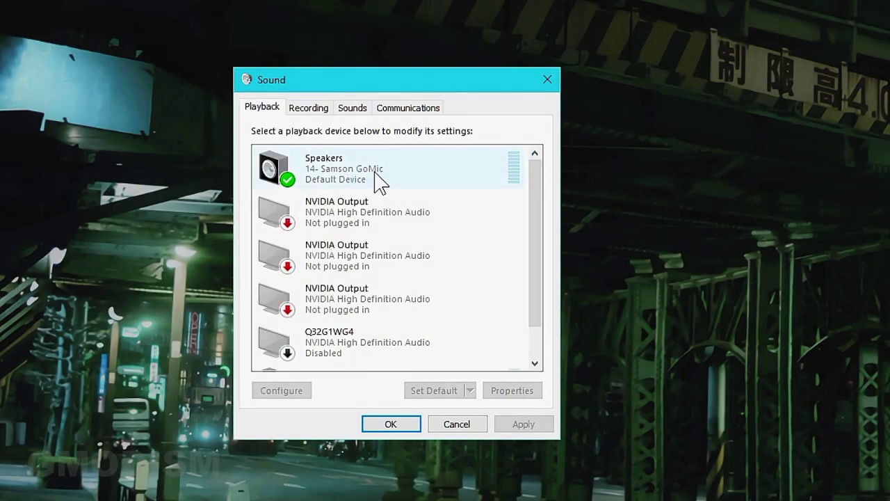
scroll(377, 174, down, 1)
right_click(383, 353)
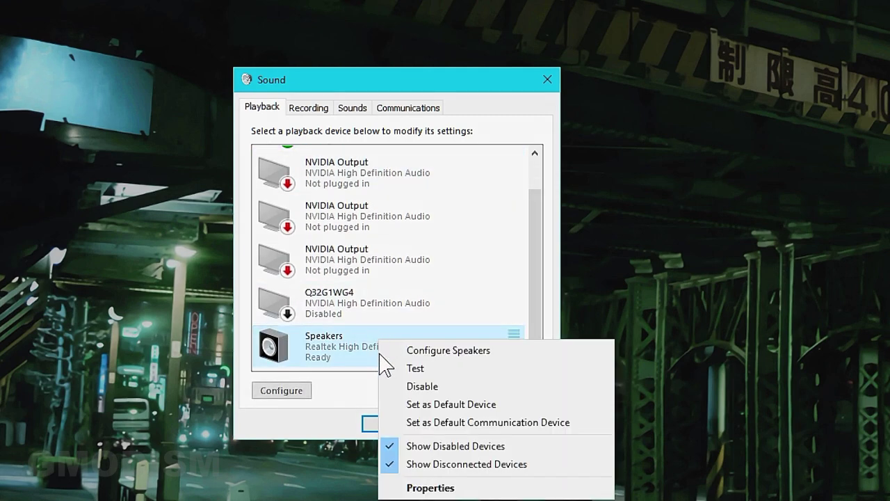
click(444, 369)
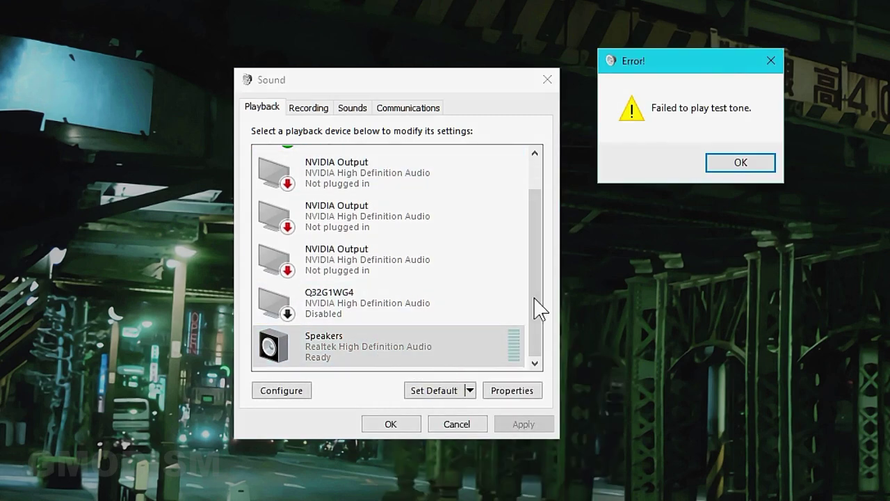
click(741, 164)
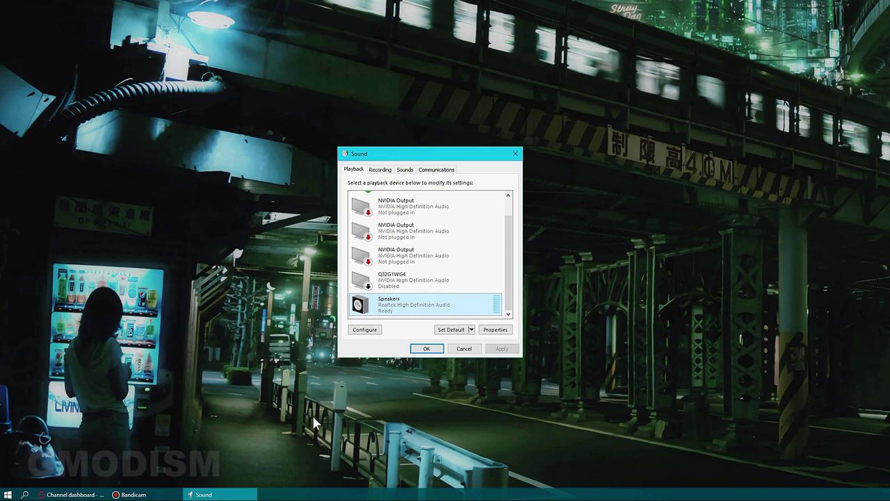
Open Device Manager, expand the Sound, video and game controllers category, and move the Sound window clear of it
right_click(6, 495)
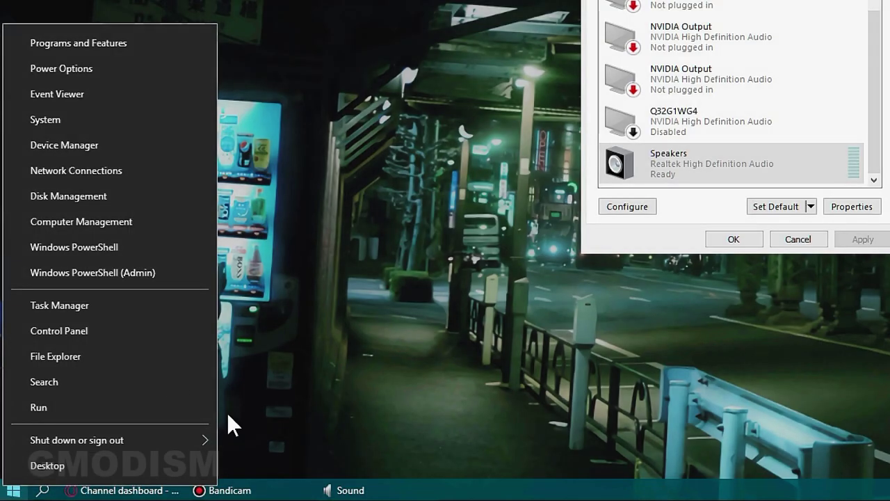
click(64, 145)
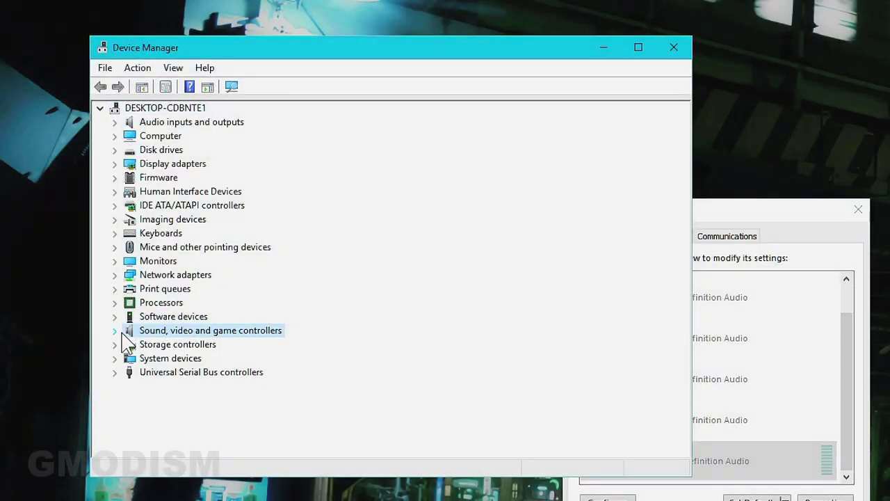
double_click(120, 333)
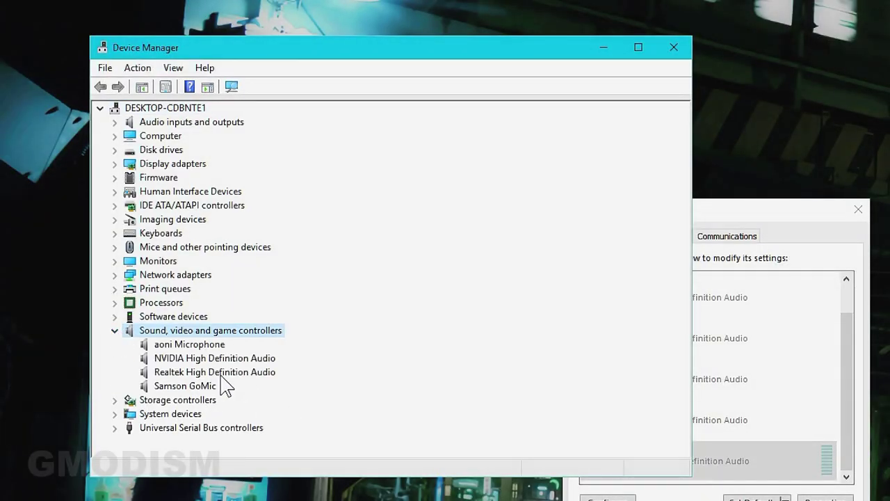
drag(724, 217, 889, 203)
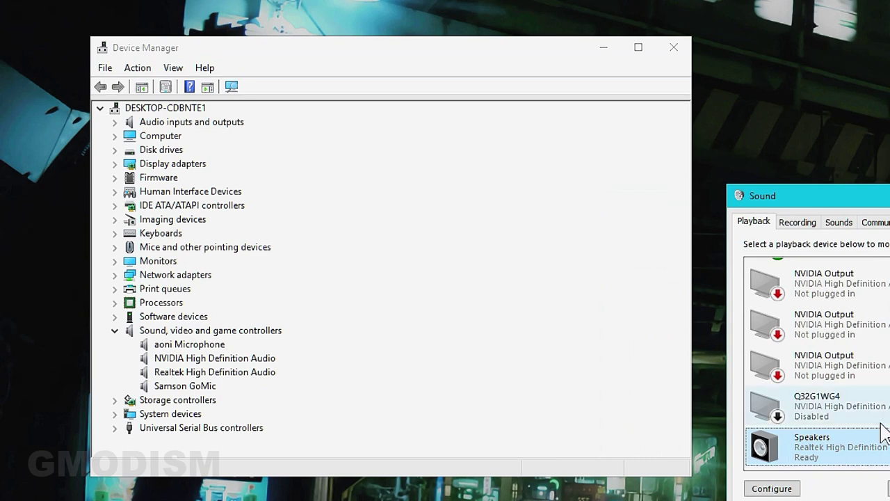
Examine the general, driver, details and events properties of the Realtek High Definition Audio device, then close them
double_click(220, 372)
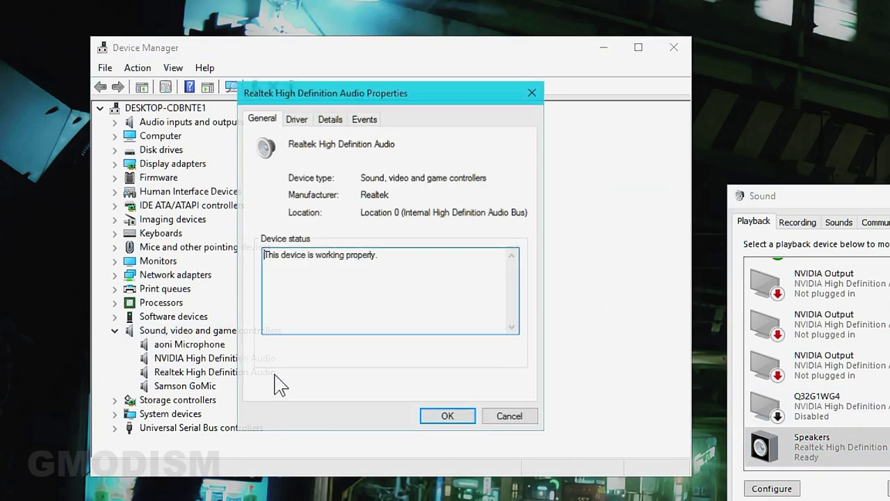
click(296, 120)
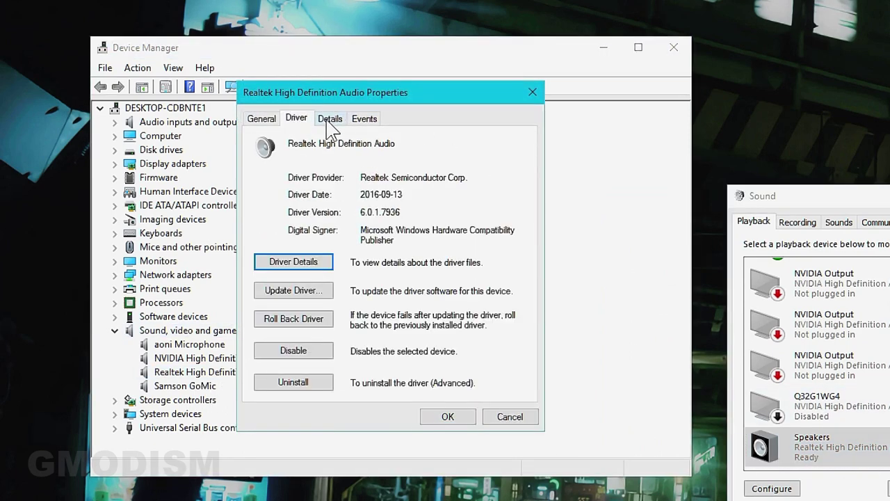
click(330, 120)
click(364, 118)
click(263, 120)
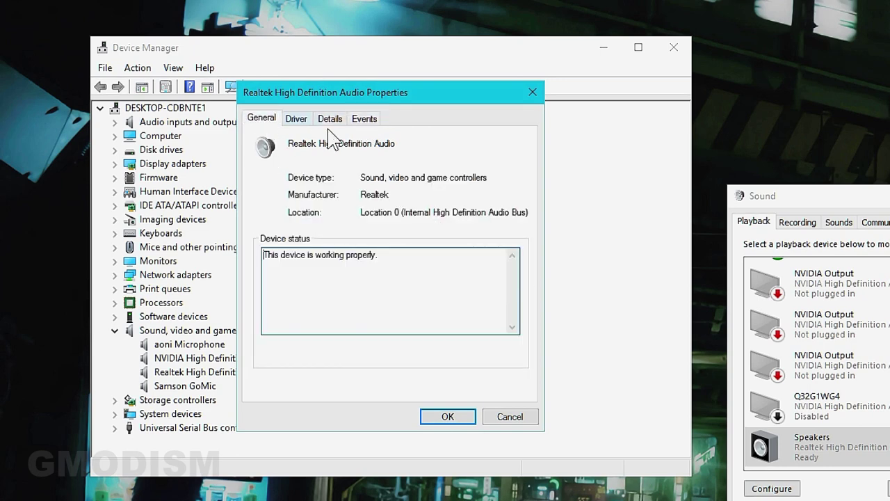
click(361, 121)
click(329, 119)
click(298, 121)
click(346, 121)
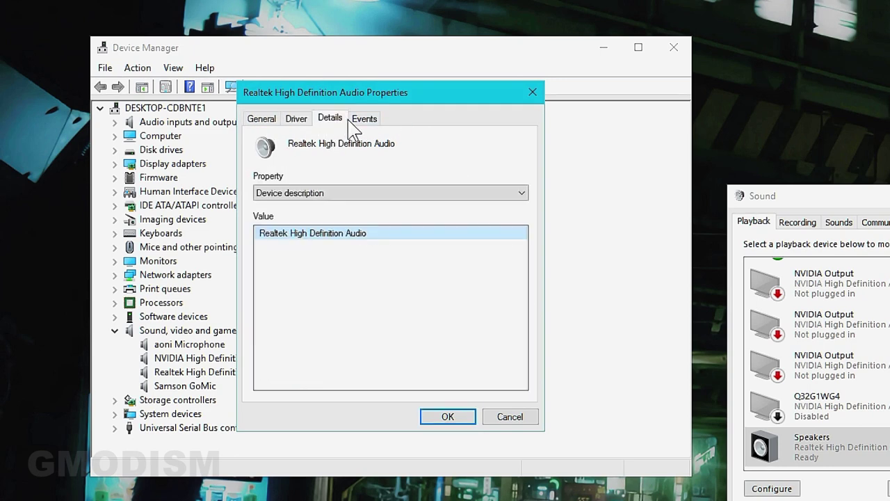
click(261, 119)
click(534, 93)
Search automatically for updated driver software for the Realtek High Definition Audio device and close the update wizard
right_click(203, 376)
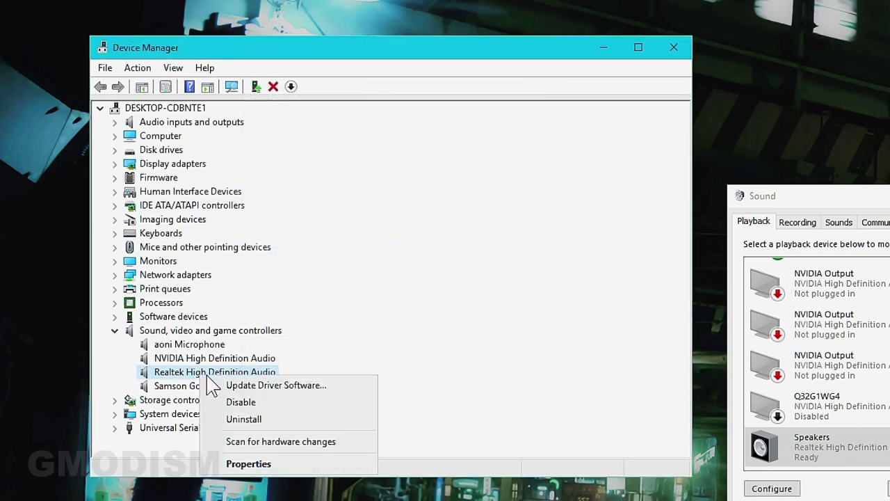
click(309, 386)
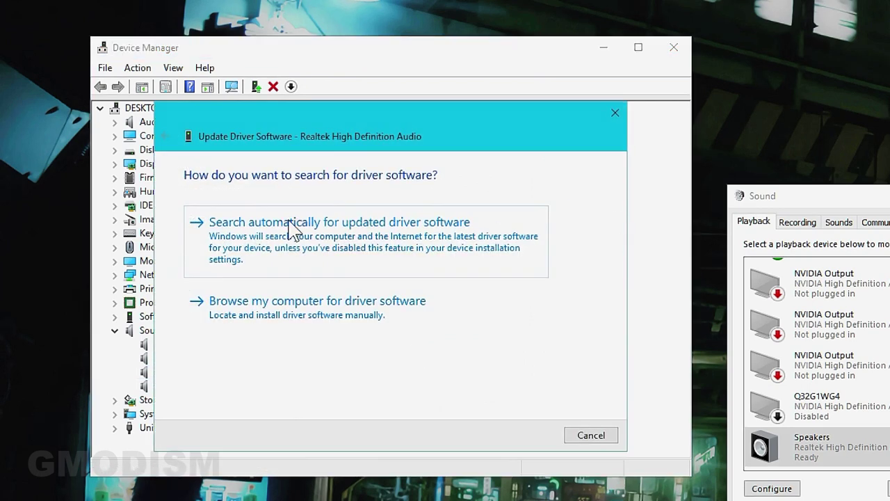
click(292, 226)
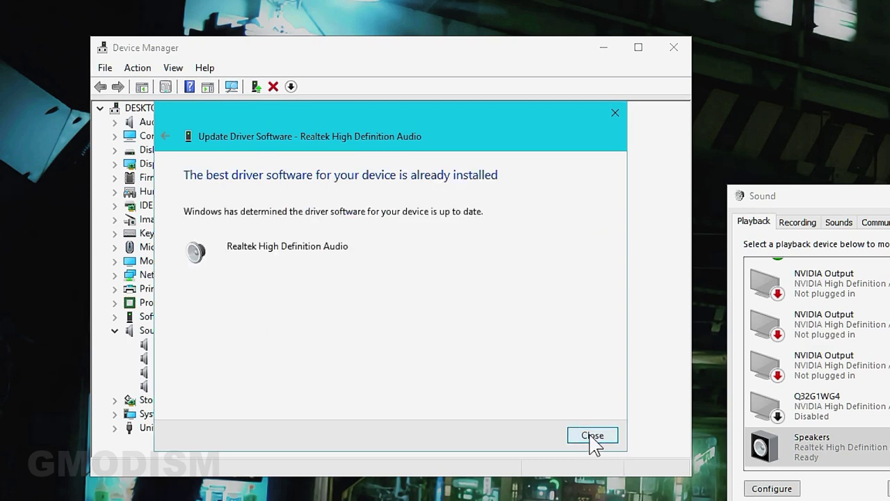
click(590, 436)
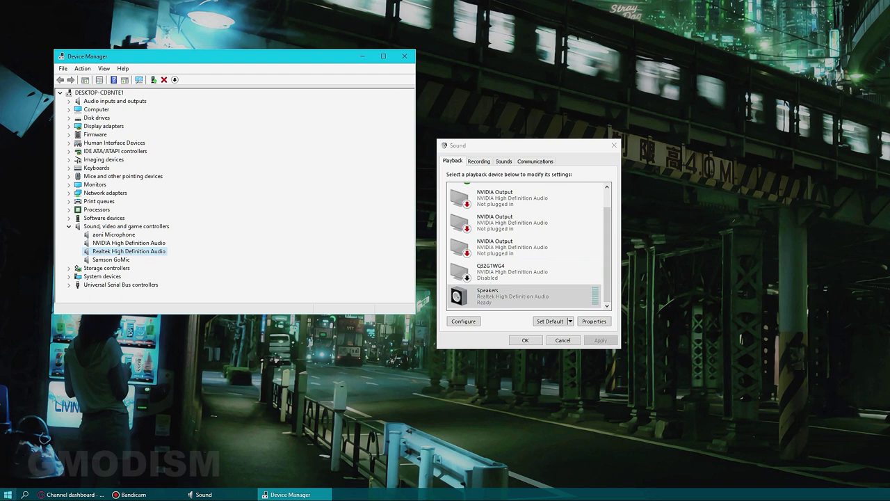
Open System Information, check the BaseBoard manufacturer, model and name entries, and close it
click(9, 495)
text(system in)
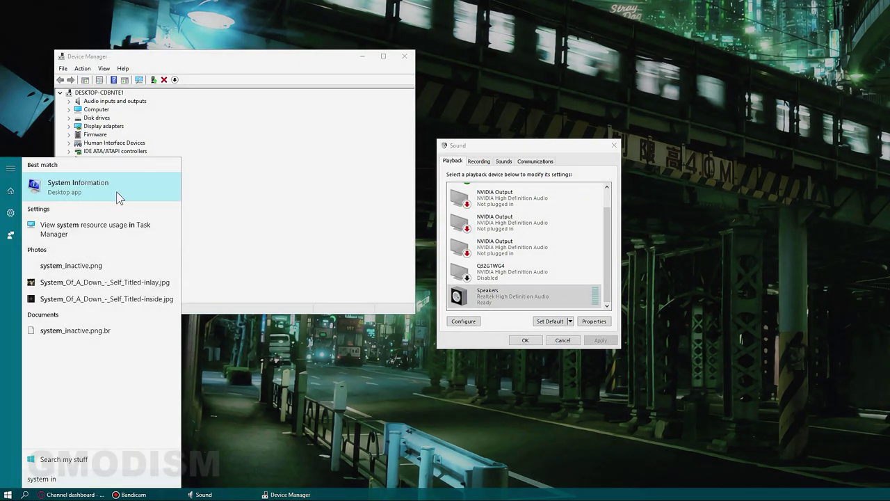
click(116, 195)
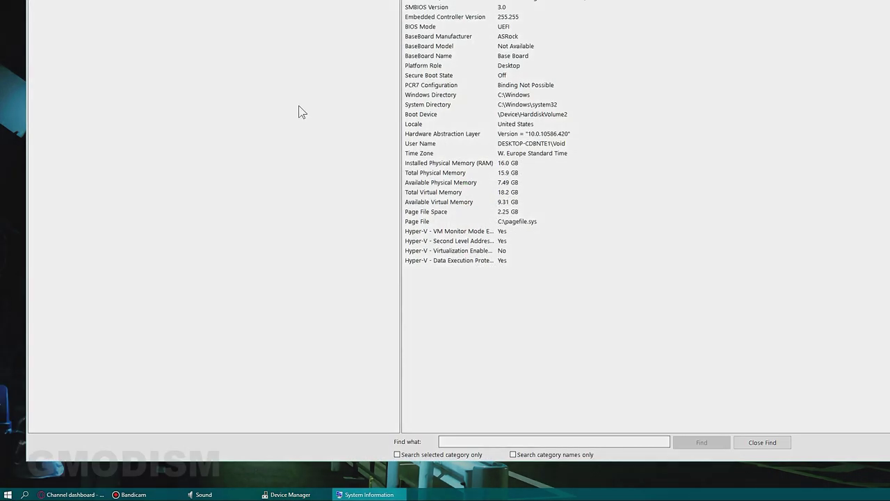
scroll(557, 139, up, 2)
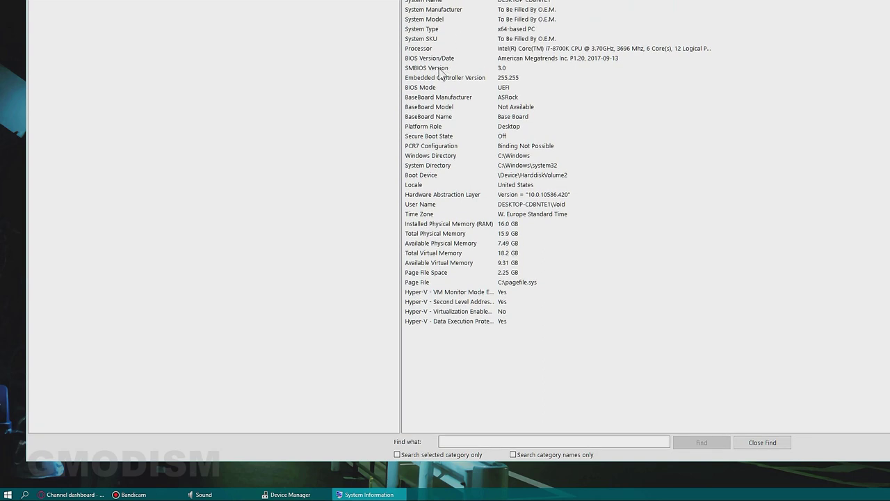
click(441, 109)
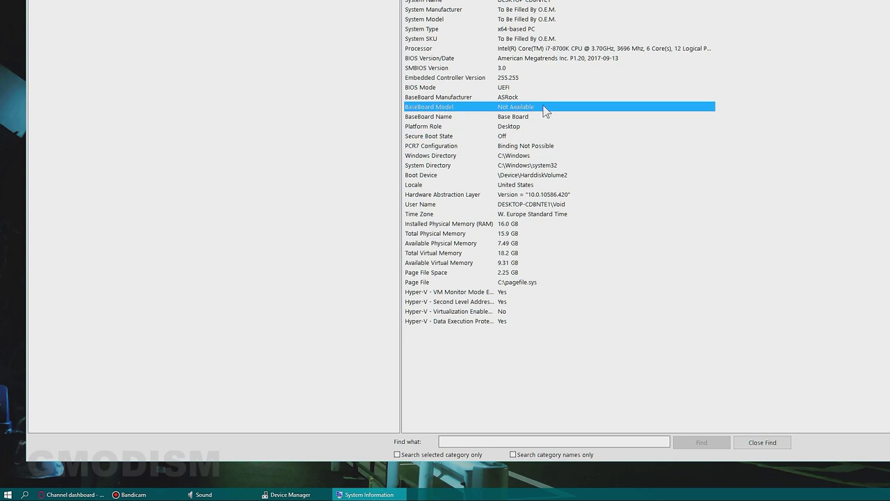
click(516, 116)
click(516, 97)
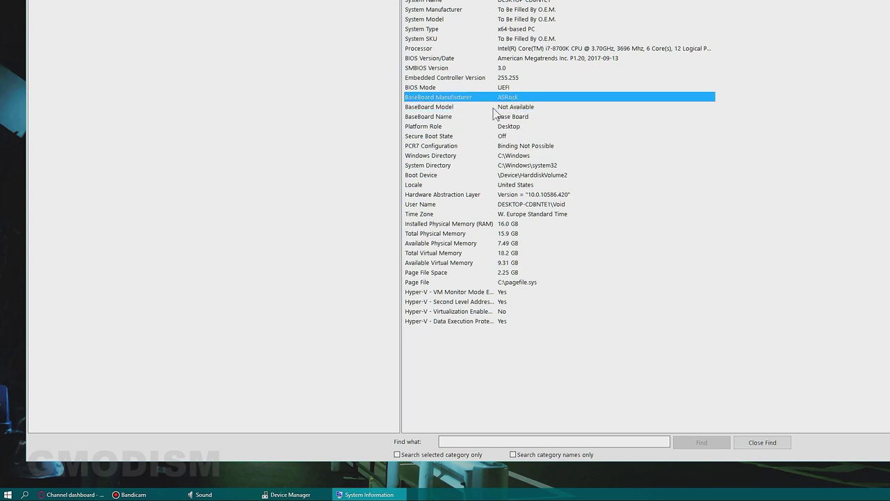
click(519, 107)
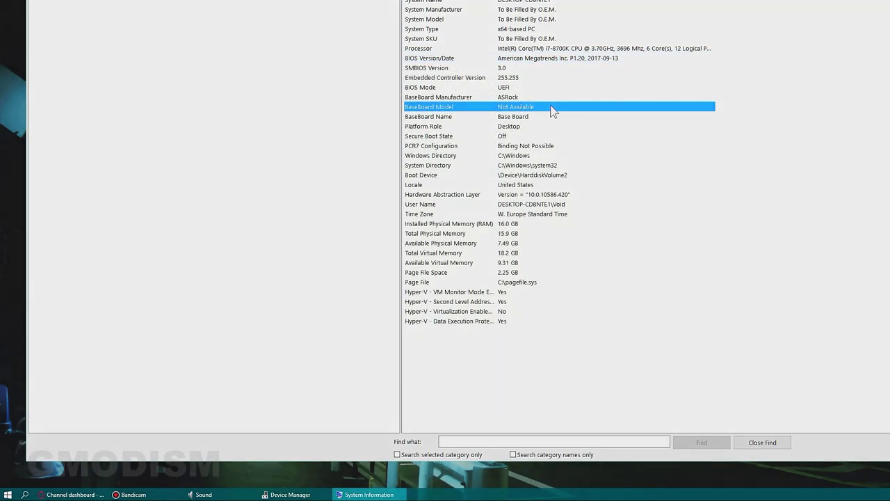
key(alt+F4)
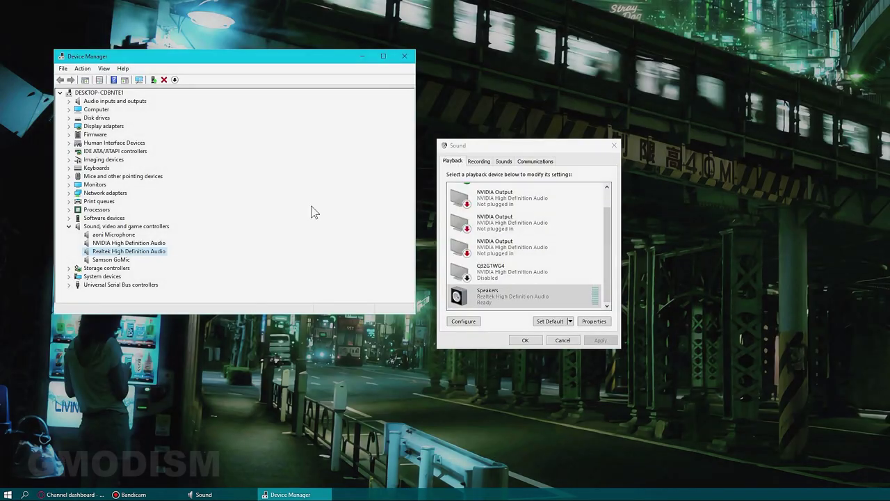
Open Windows PowerShell and run "wmic baseboard get product,manufacturer,version,serialnumber"
right_click(8, 494)
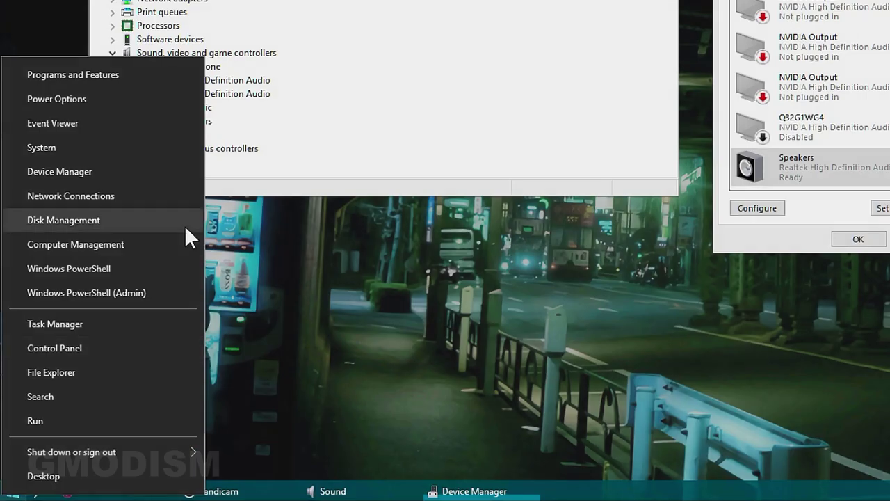
click(133, 268)
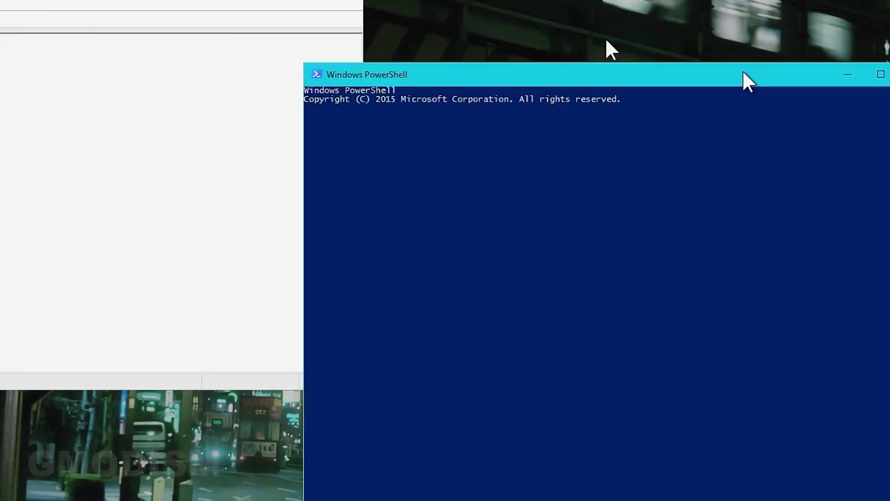
drag(743, 72, 563, 28)
text(wmic baseboard get product,manufacturer,version,serialnumber)
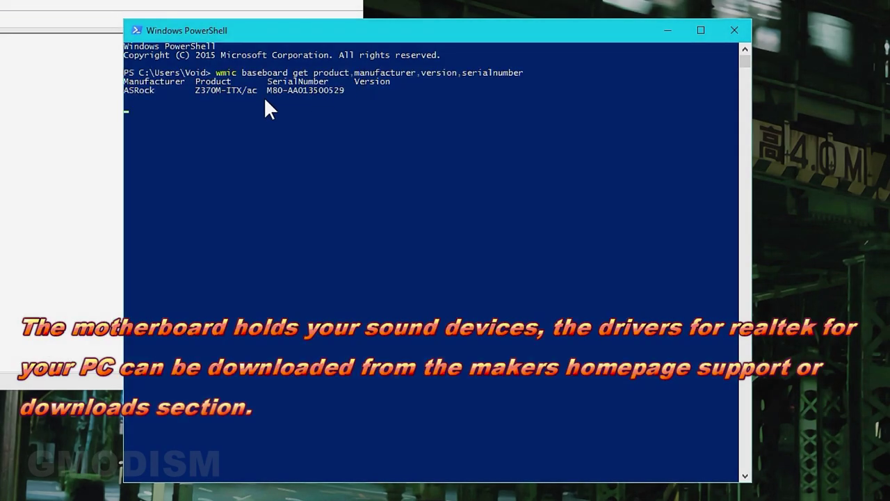
Examine the motherboard manufacturer and product model in the command output, highlighting the relevant entries
click(136, 90)
double_click(138, 89)
click(239, 91)
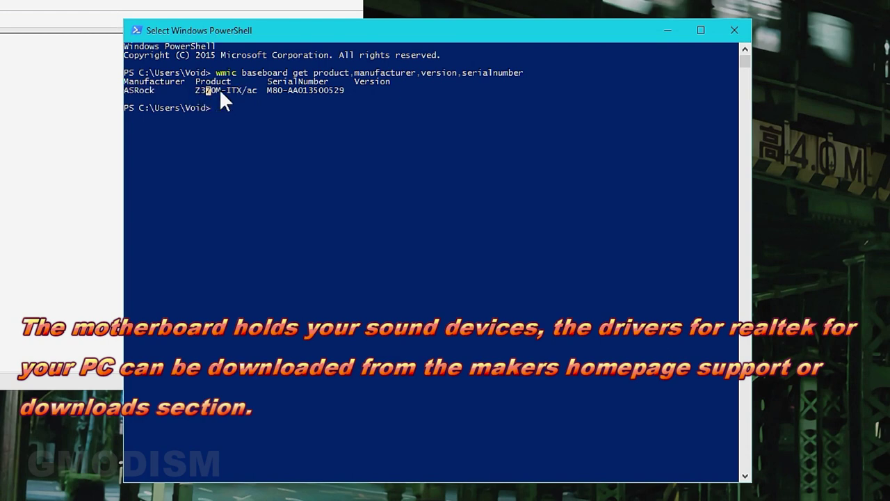
click(217, 90)
click(224, 90)
drag(396, 80, 93, 94)
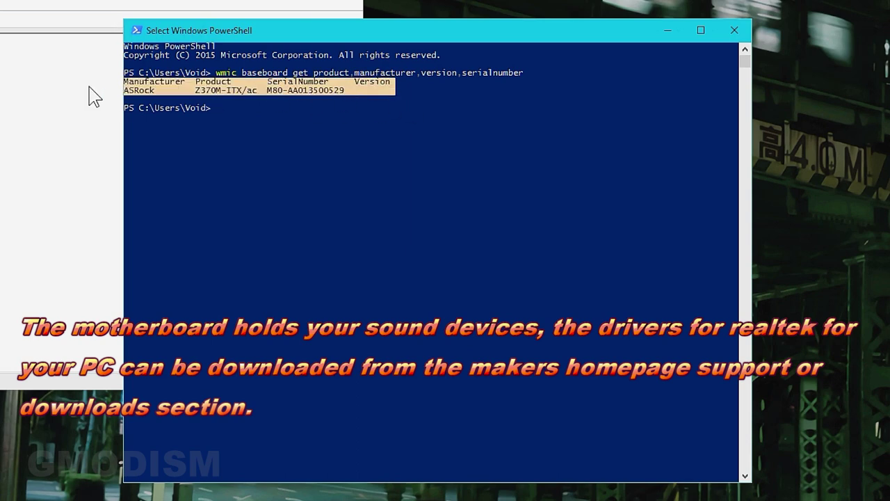
click(270, 100)
double_click(267, 90)
click(433, 90)
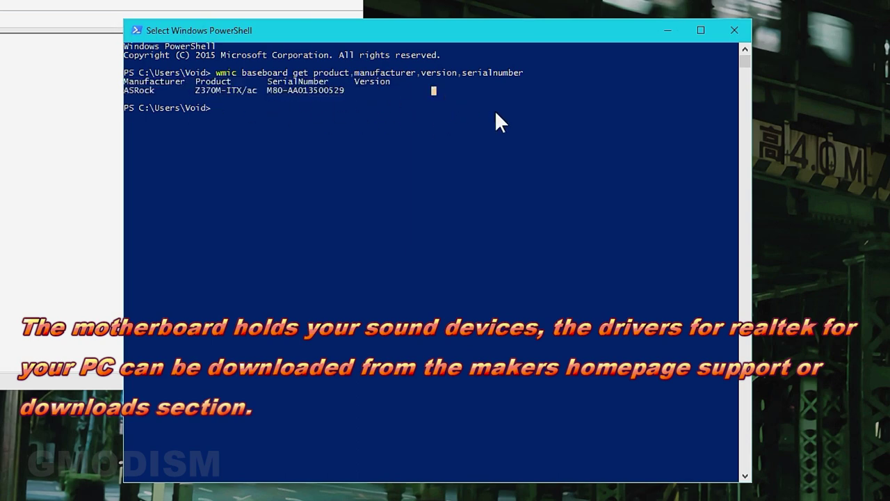
double_click(212, 91)
right_click(256, 97)
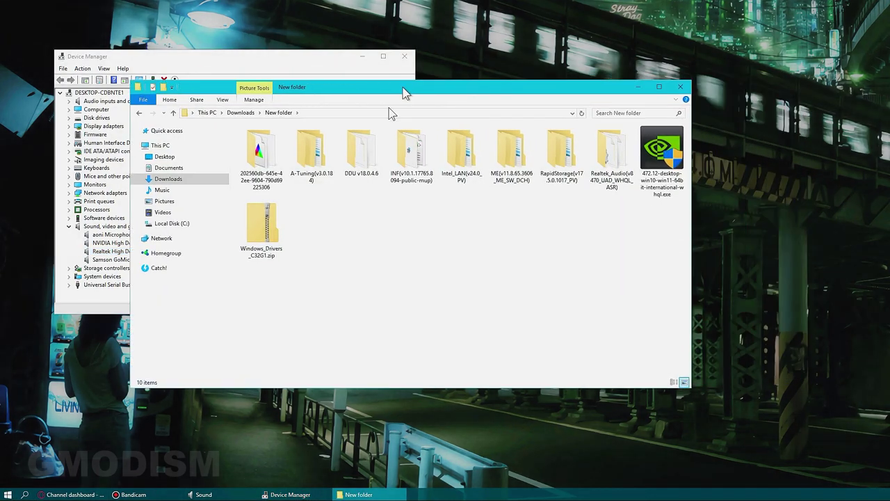
Open the Realtek_Audio(v8470_UAD_WHQL_ASR) driver folder in Downloads\New folder
drag(404, 93, 441, 94)
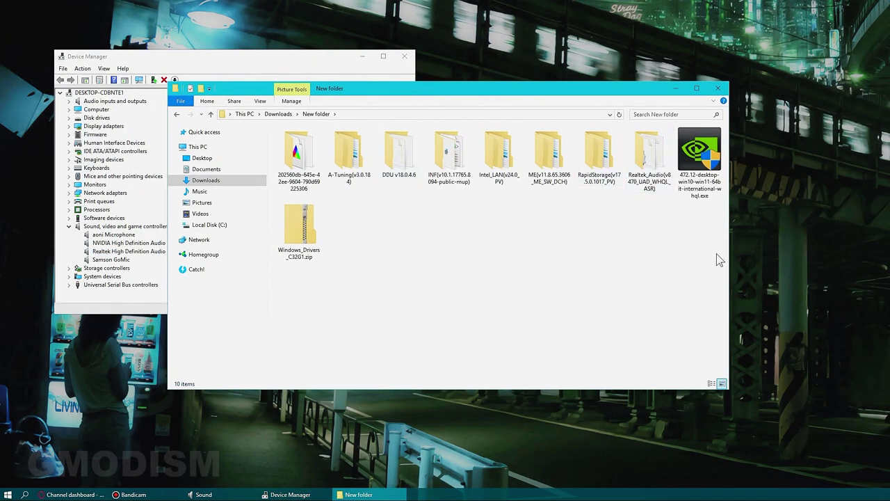
drag(678, 299, 626, 299)
click(649, 160)
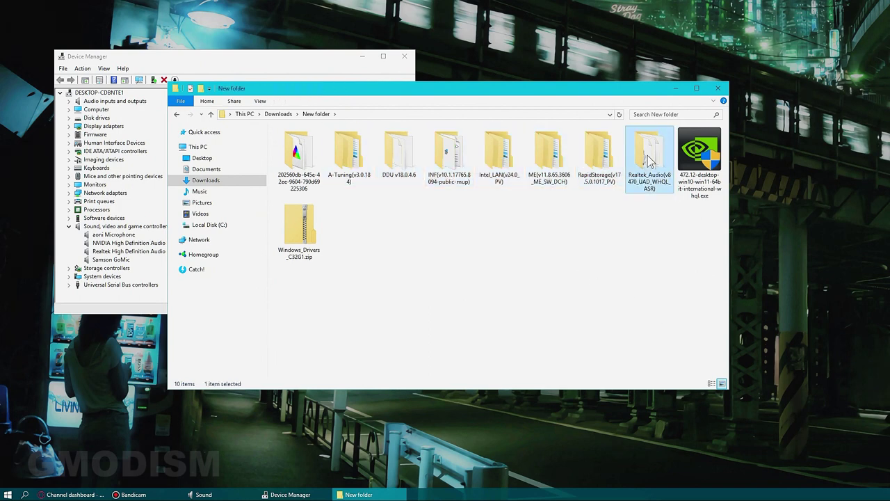
double_click(655, 189)
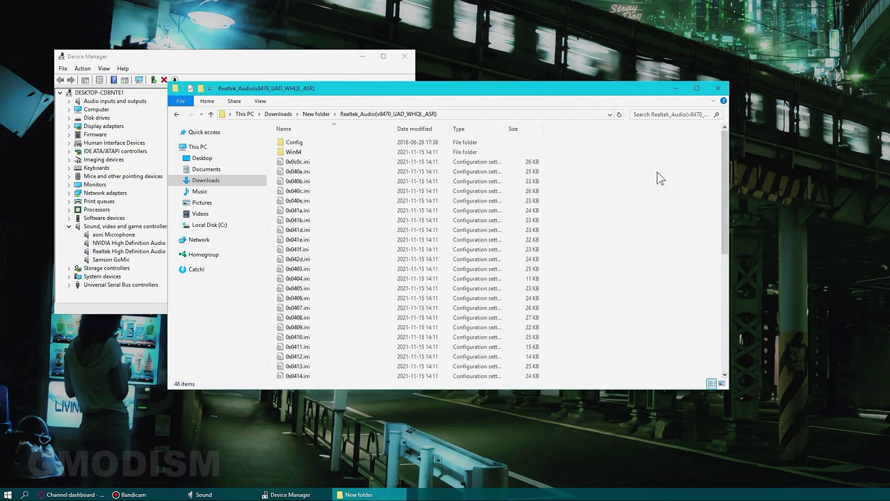
Run Setup.exe from the driver folder, try to install the Realtek High Definition Audio driver, and dismiss the installer
scroll(457, 306, down, 8)
scroll(457, 306, down, 1)
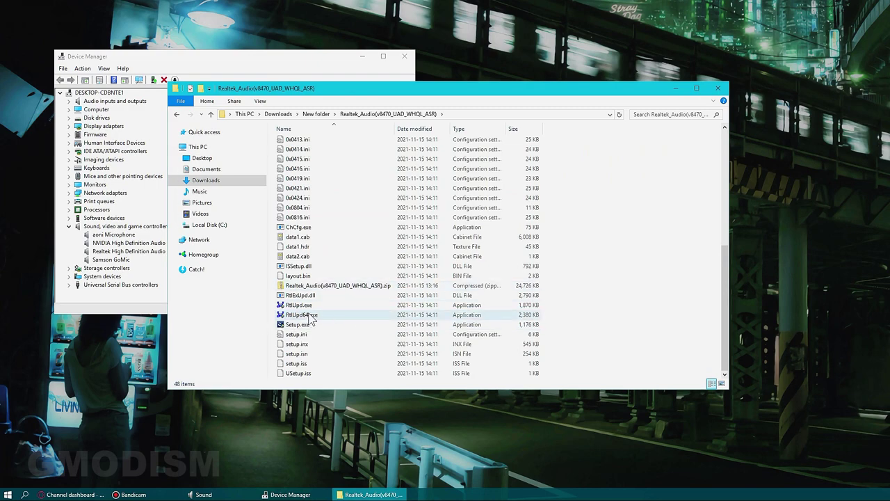
double_click(306, 324)
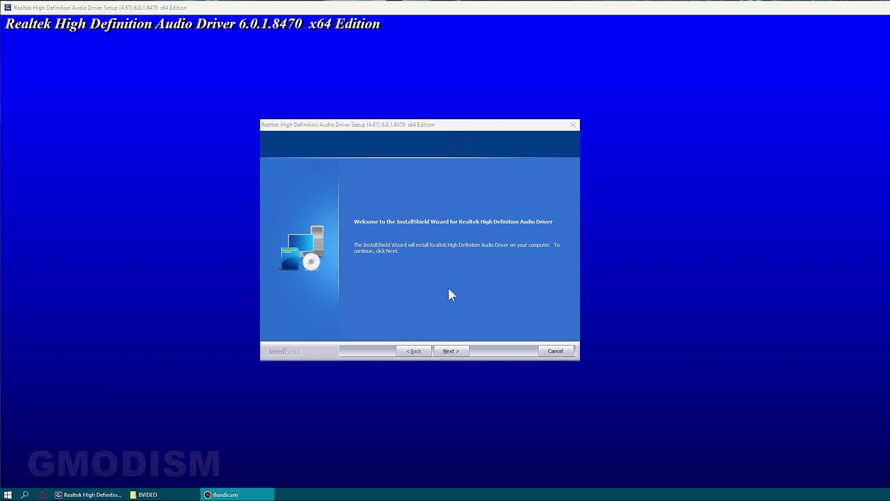
click(449, 351)
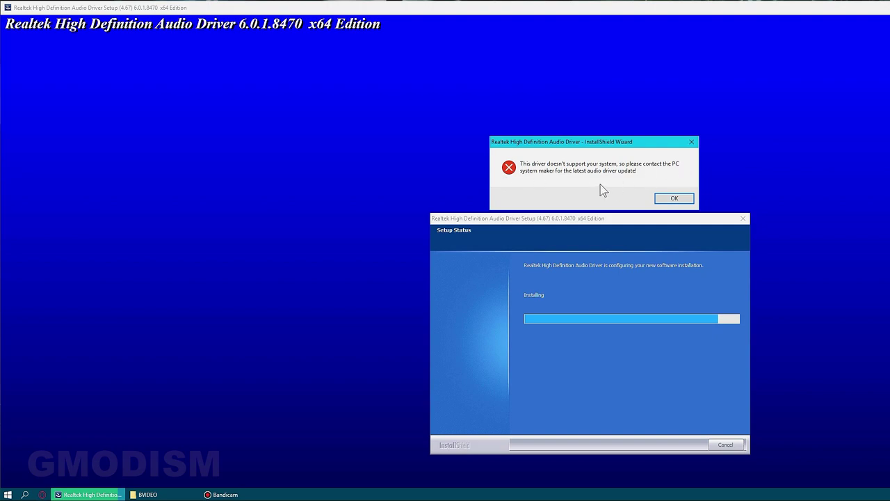
click(674, 199)
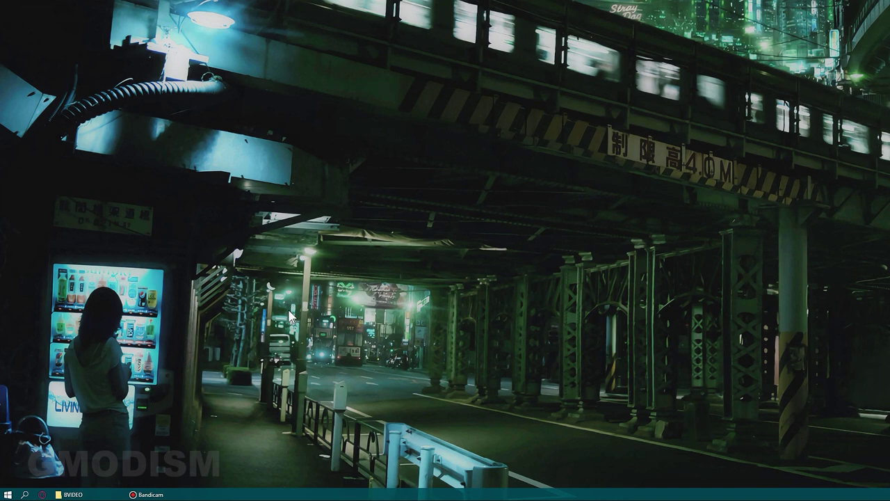
Open Device Manager, collapse Other devices, and expand "Audio inputs and outputs" and "Sound, video and game controllers" to review the audio devices
right_click(8, 494)
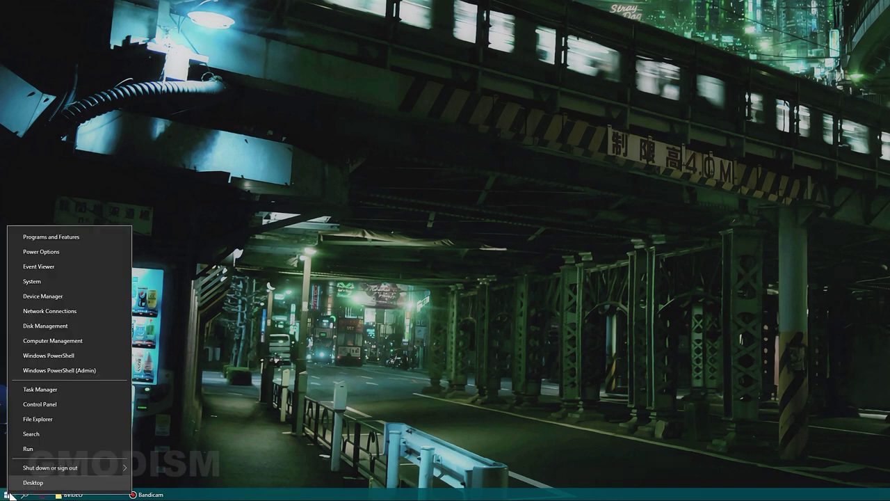
click(80, 306)
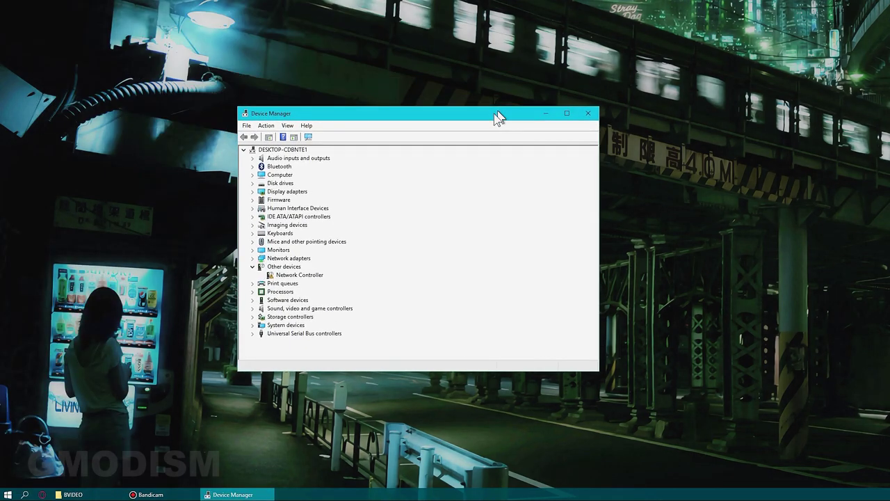
click(252, 266)
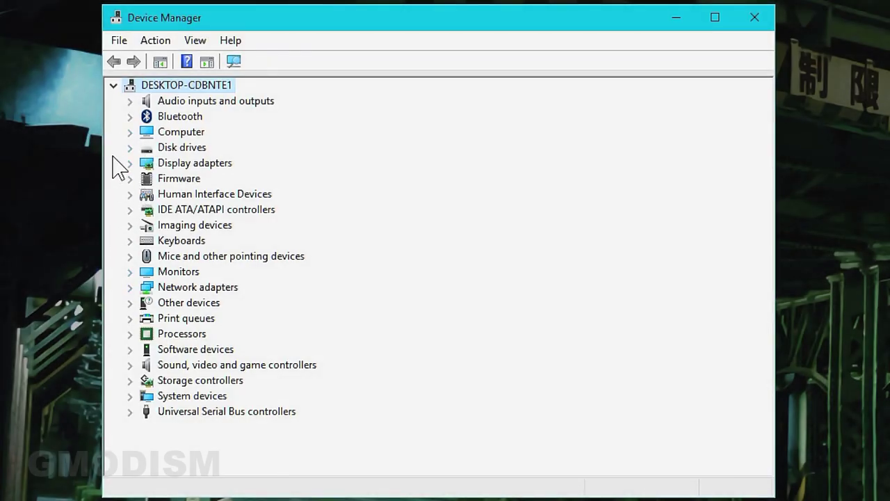
click(129, 101)
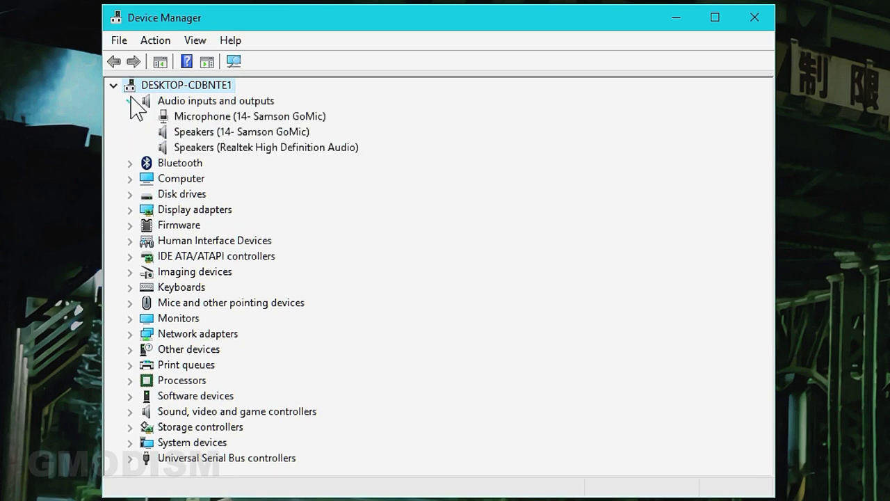
click(129, 411)
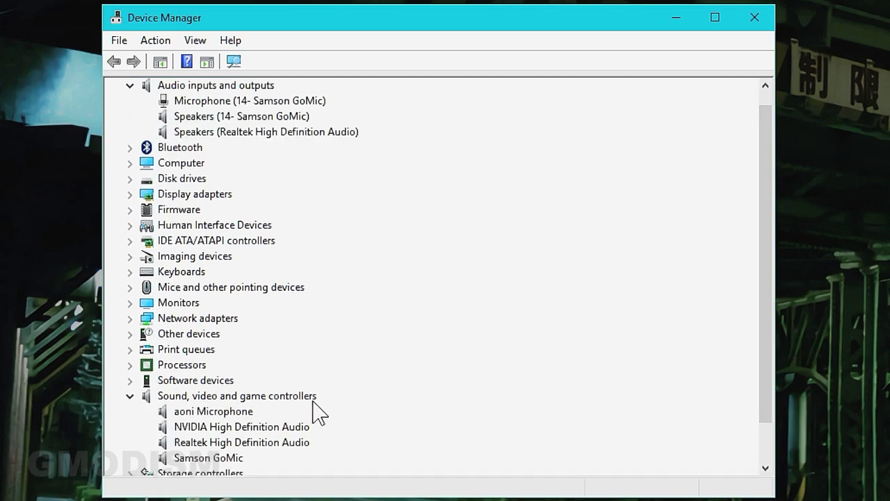
scroll(358, 408, down, 1)
scroll(348, 425, up, 2)
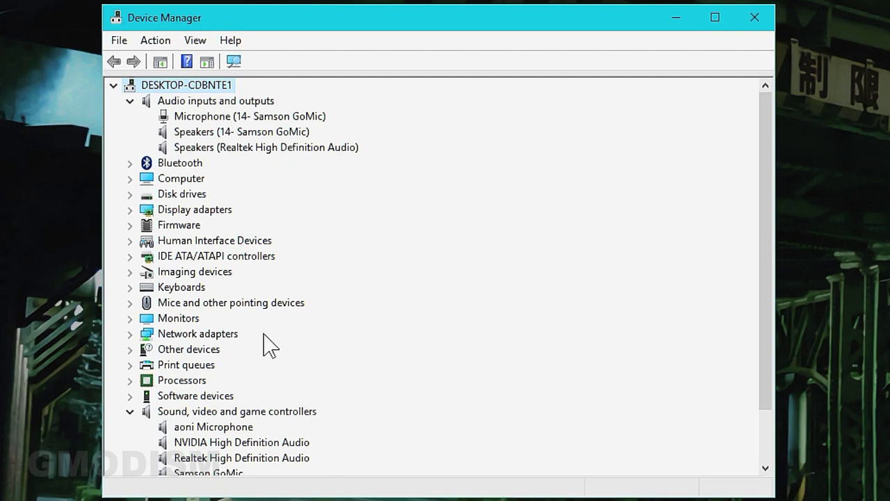
scroll(285, 418, down, 1)
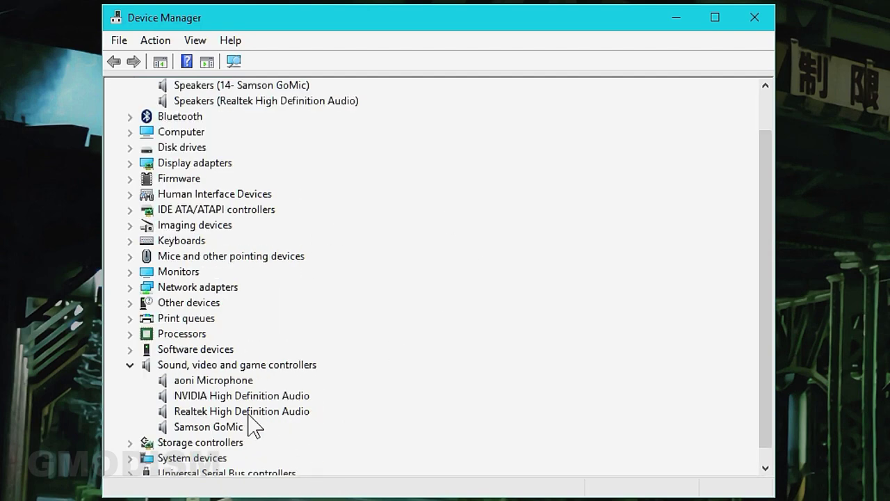
scroll(229, 423, up, 1)
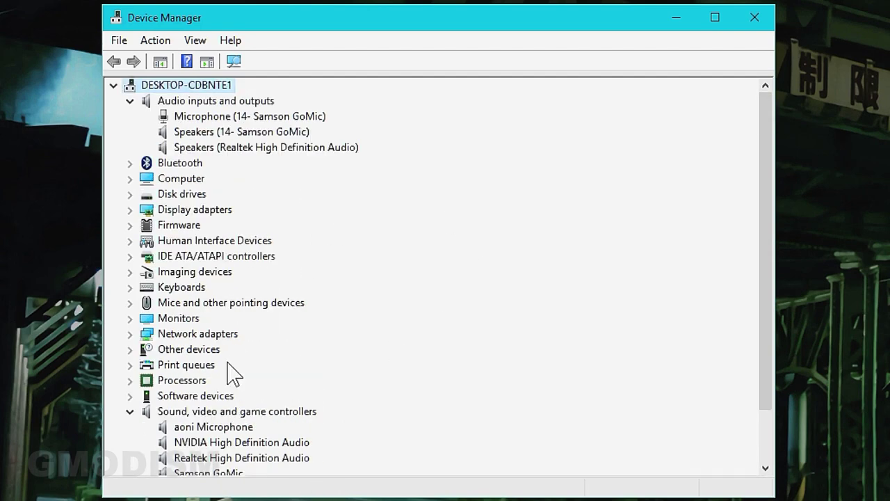
Open the driver properties of Speakers (Realtek High Definition Audio) under Audio inputs and outputs
click(216, 149)
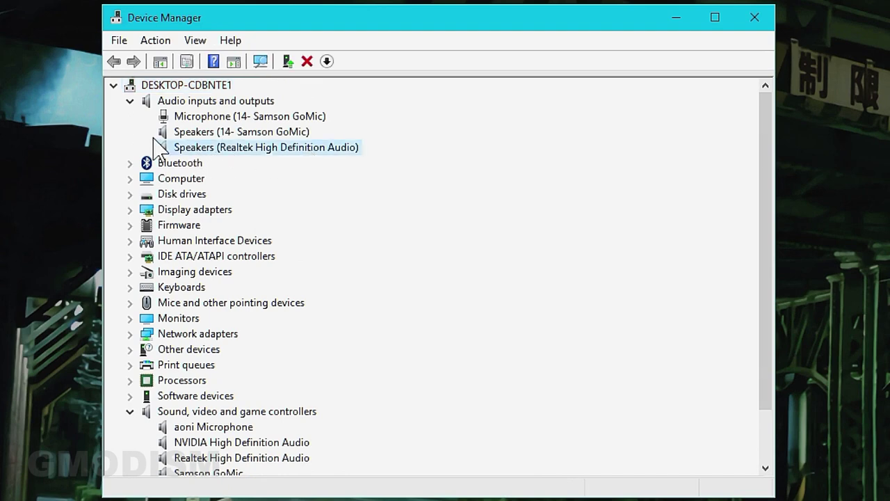
double_click(273, 149)
click(332, 98)
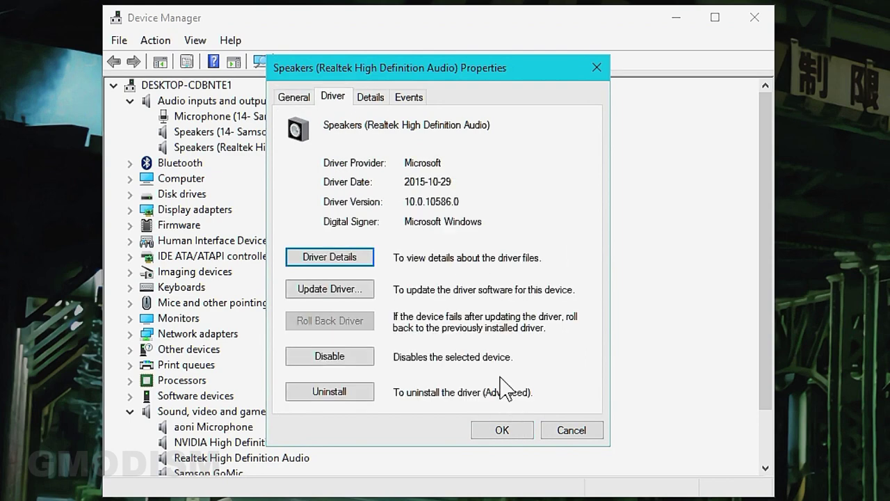
Manually update the speakers' driver to "Generic software device" from the drivers on the computer, then close the wizard and properties
click(341, 291)
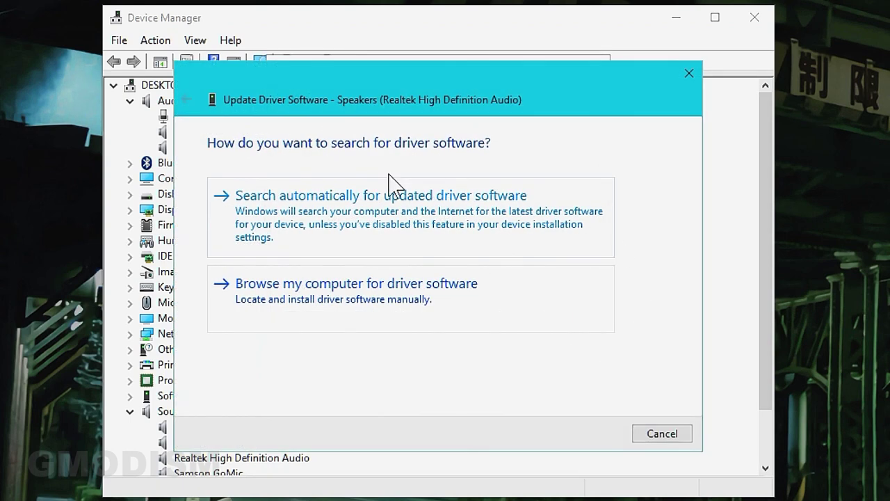
click(441, 308)
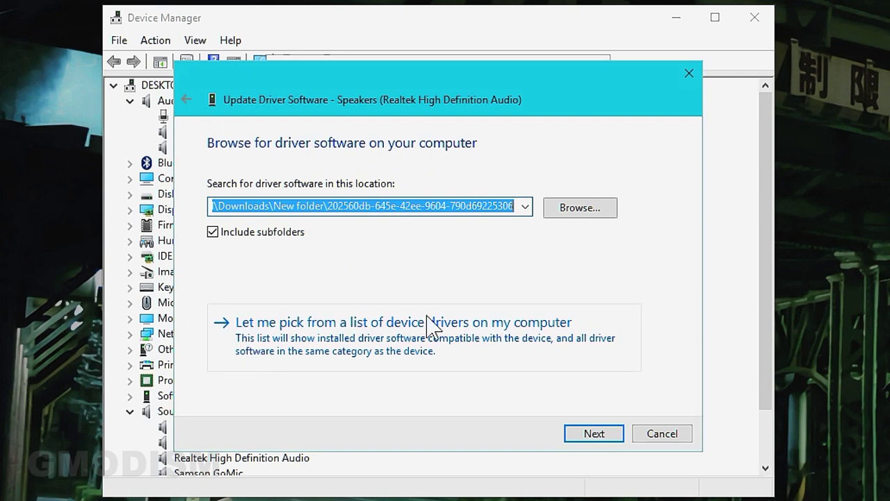
click(455, 341)
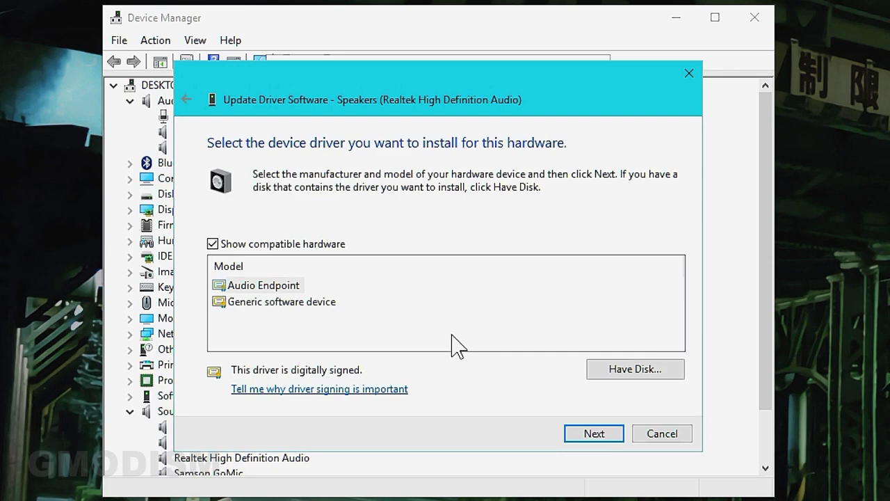
click(282, 306)
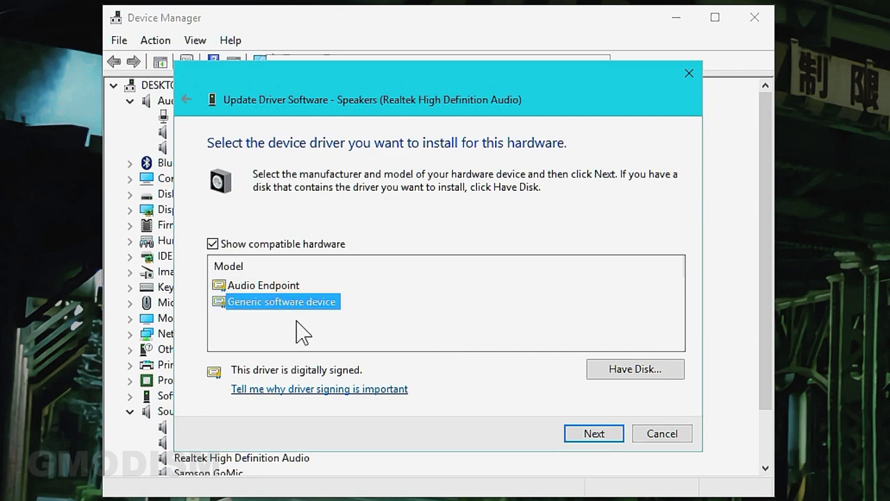
click(605, 433)
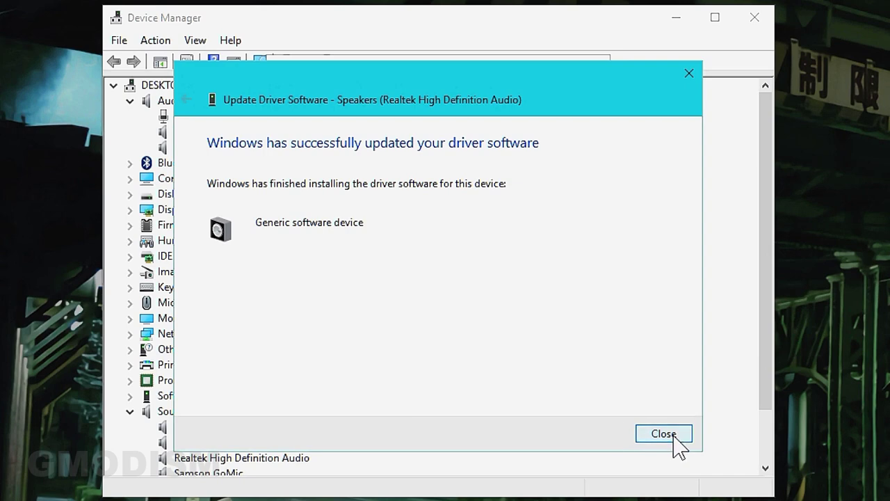
click(664, 434)
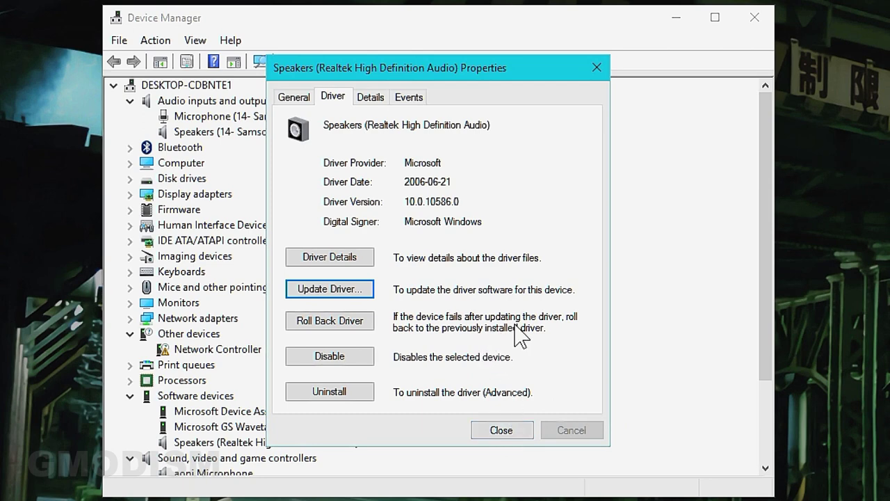
click(514, 431)
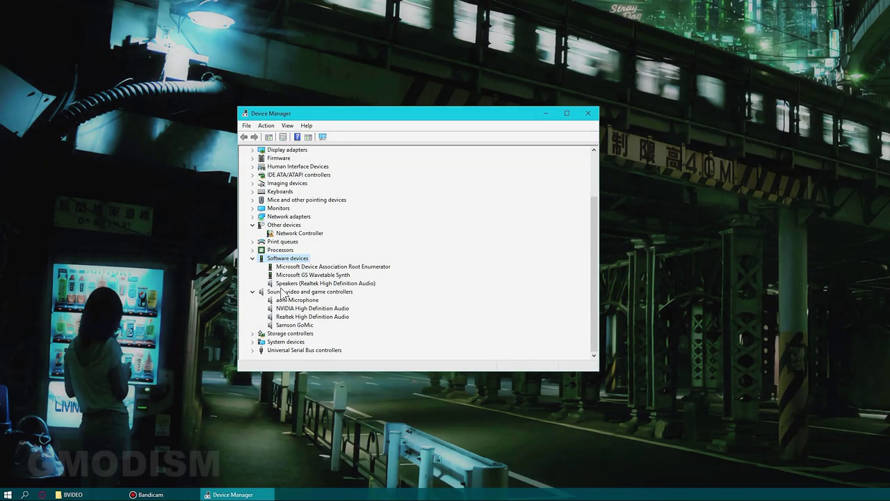
Manually update the Realtek High Definition Audio controller to the "High Definition Audio Device" driver, accept the compatibility warning, and close the wizard
click(290, 316)
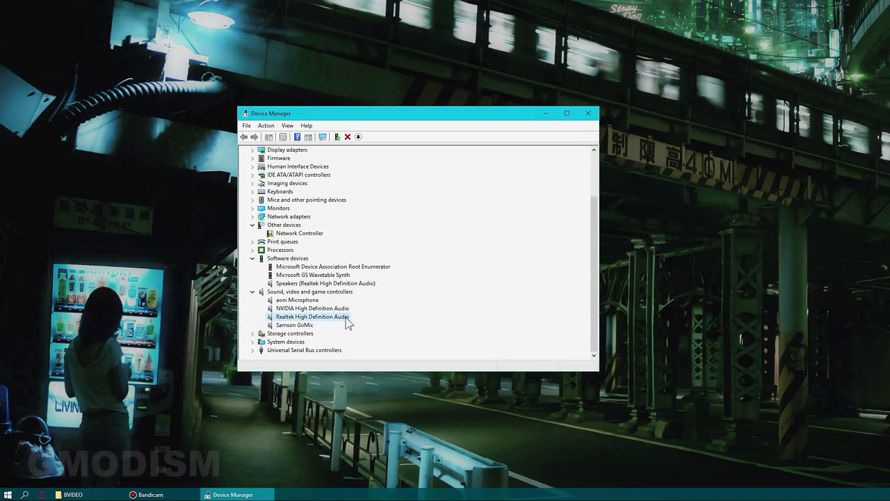
right_click(306, 323)
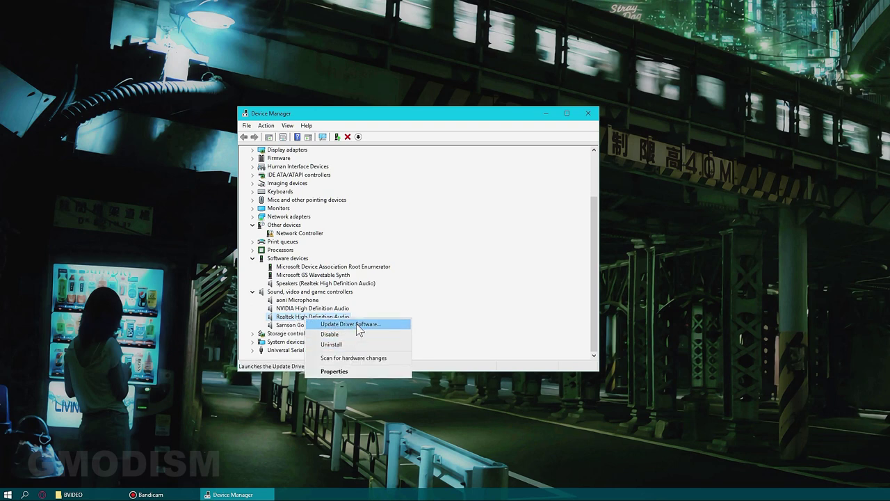
click(351, 324)
click(368, 277)
click(366, 292)
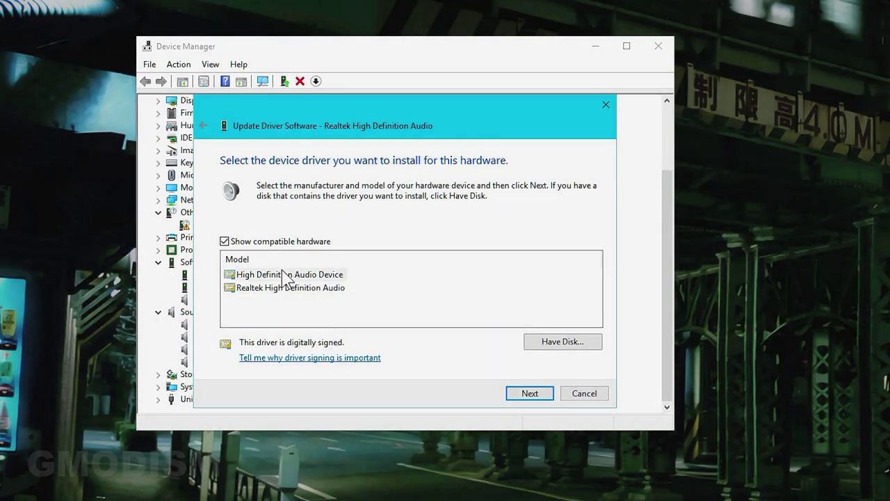
click(286, 275)
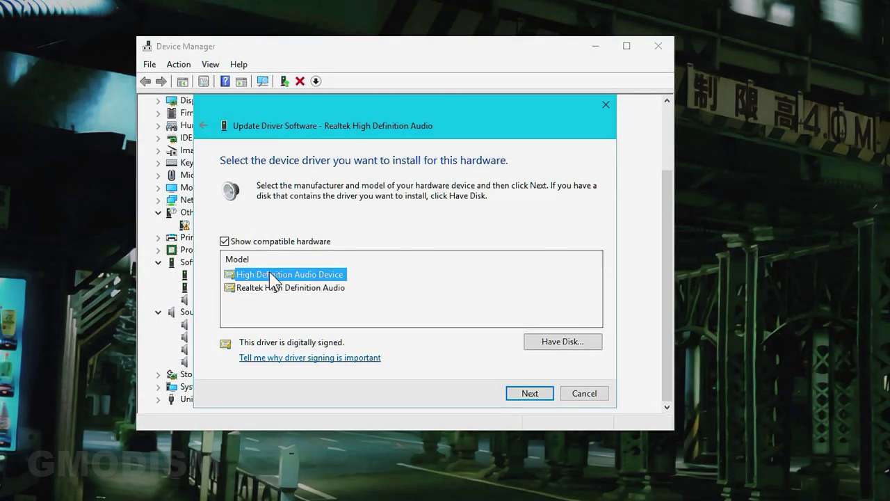
click(536, 397)
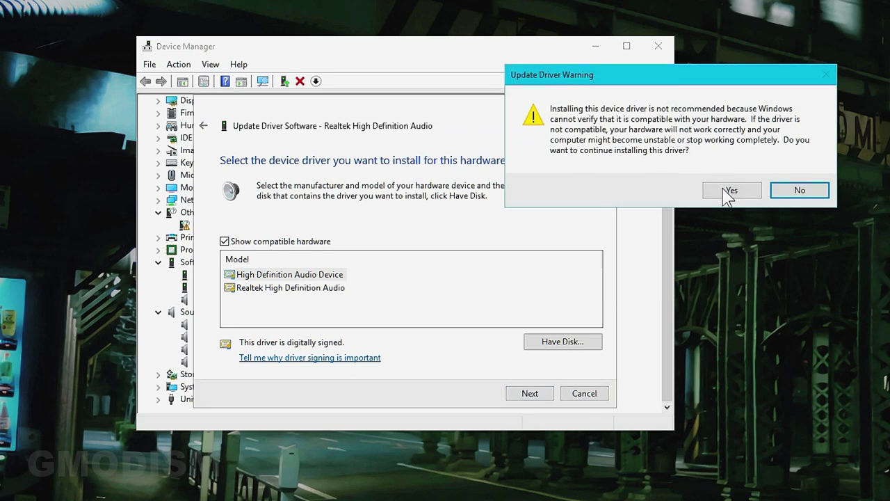
drag(677, 74, 392, 114)
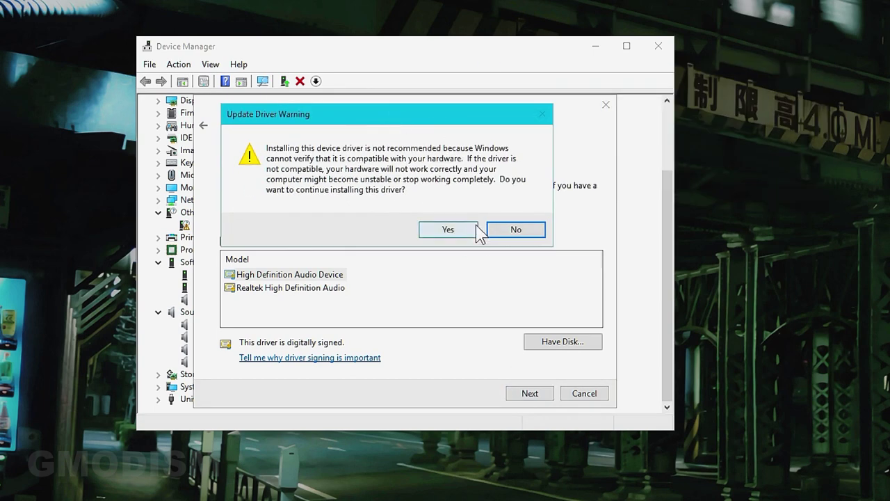
click(448, 230)
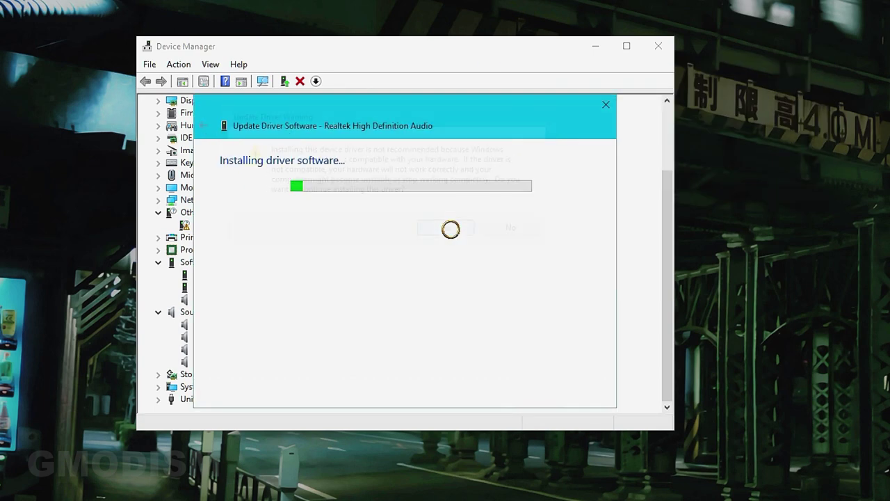
click(586, 393)
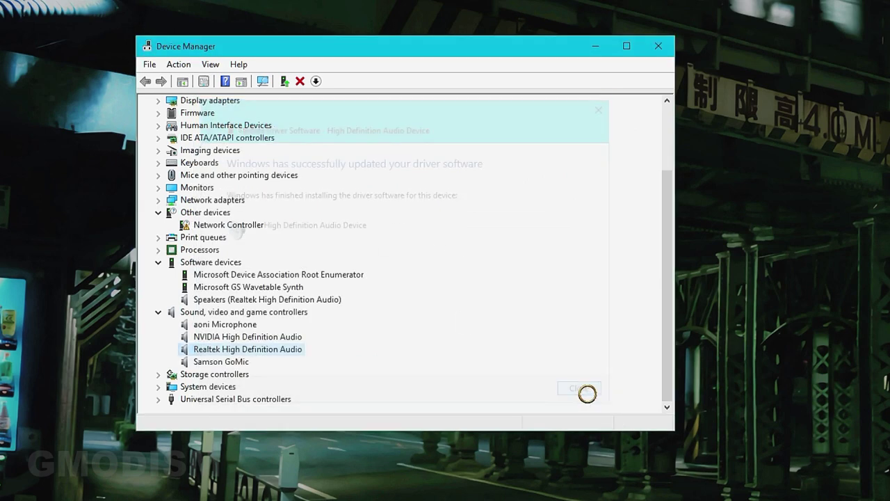
Check the audio device entries in the Device Manager list and close Device Manager
scroll(346, 337, down, 2)
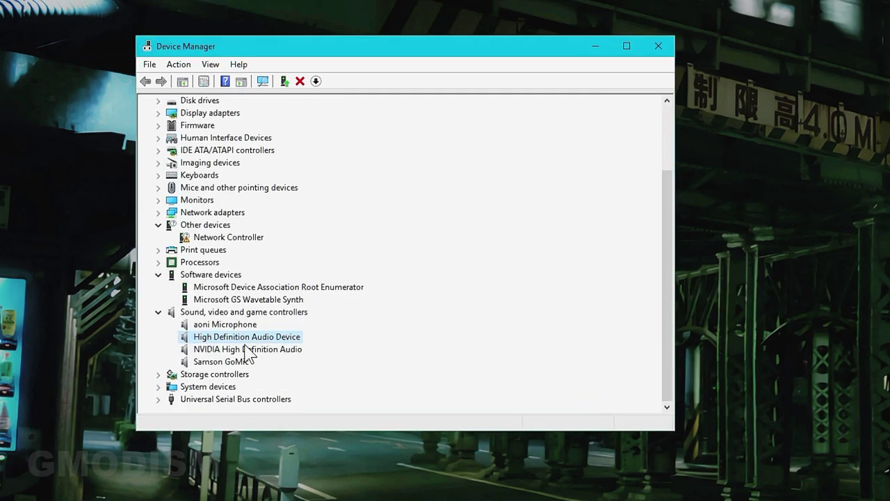
scroll(256, 345, up, 3)
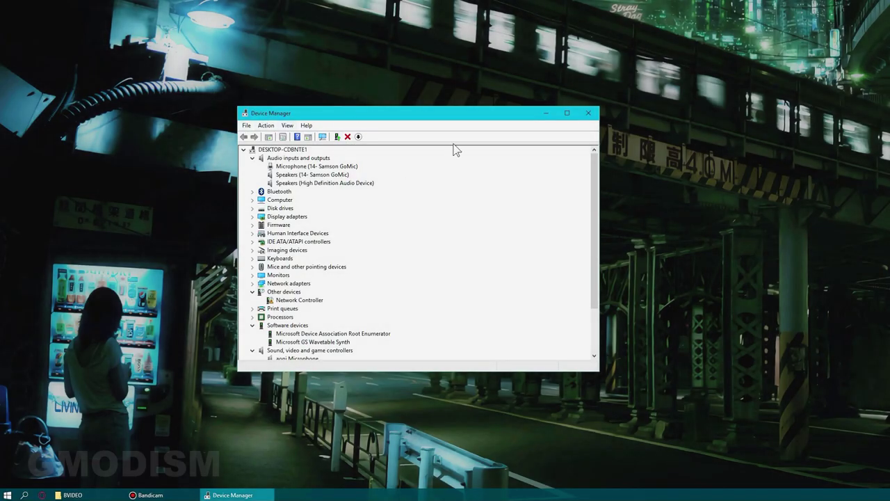
scroll(408, 299, down, 3)
click(408, 306)
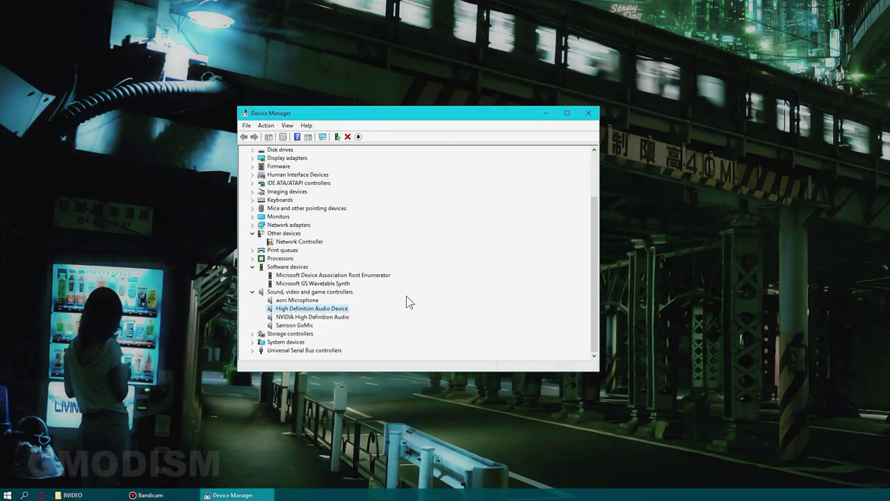
click(588, 113)
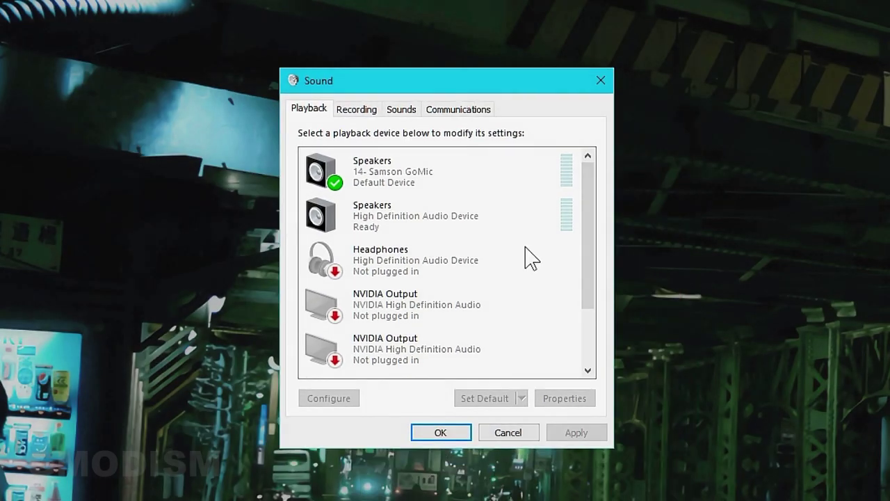
Review the playback devices, test the High Definition Audio Device speakers, and move the Sound window aside
scroll(472, 312, down, 3)
drag(585, 334, 587, 171)
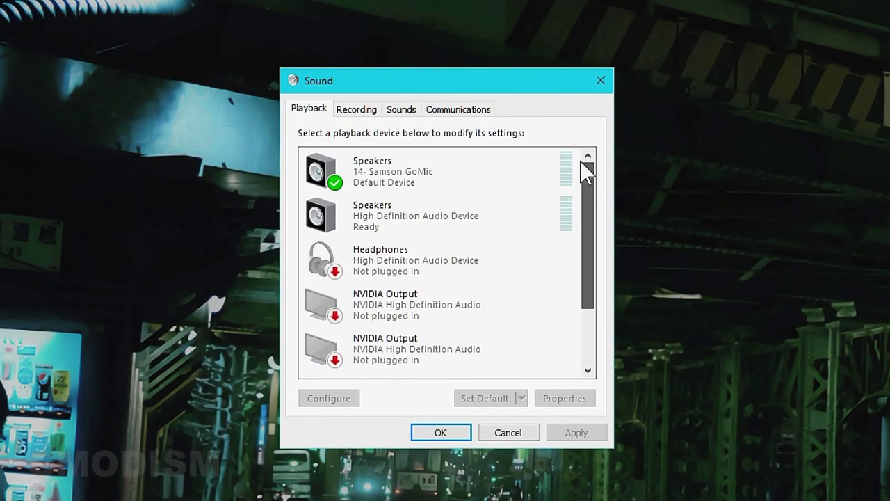
click(397, 222)
right_click(402, 223)
click(443, 239)
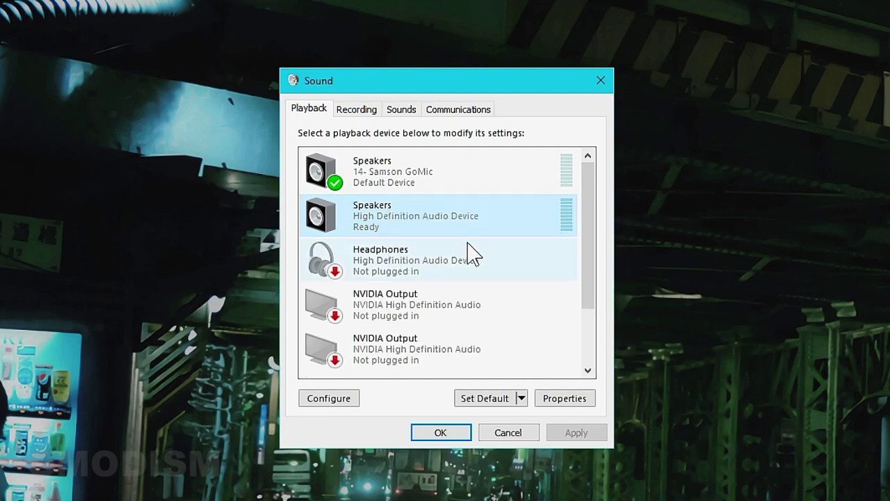
drag(462, 80, 597, 95)
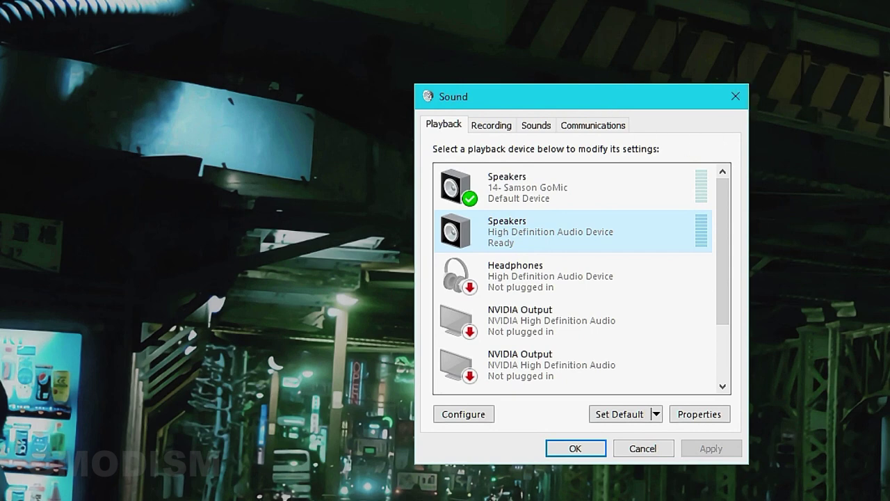